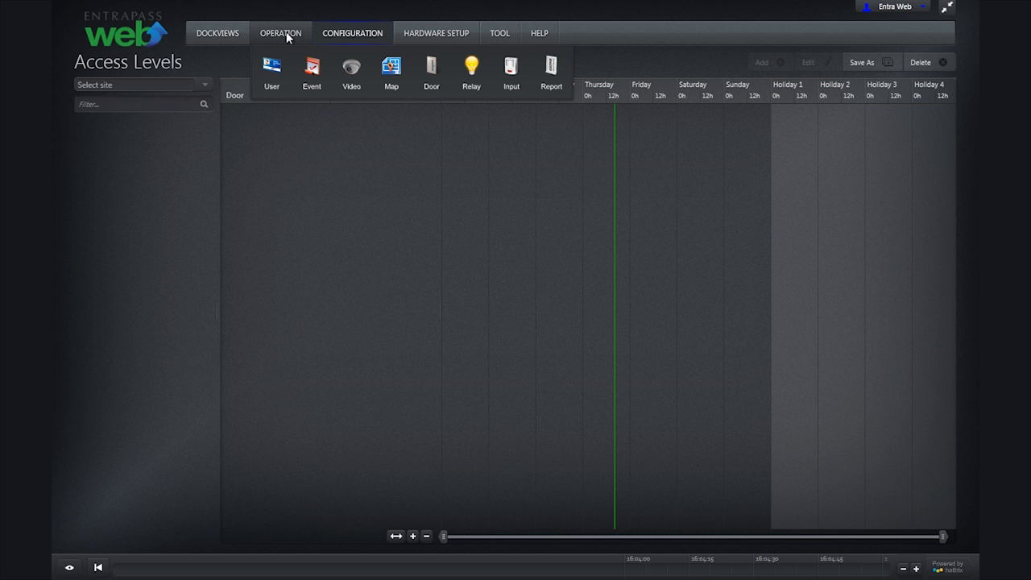
Begin a new user record with card type Employee and start entering the first card number
click(272, 68)
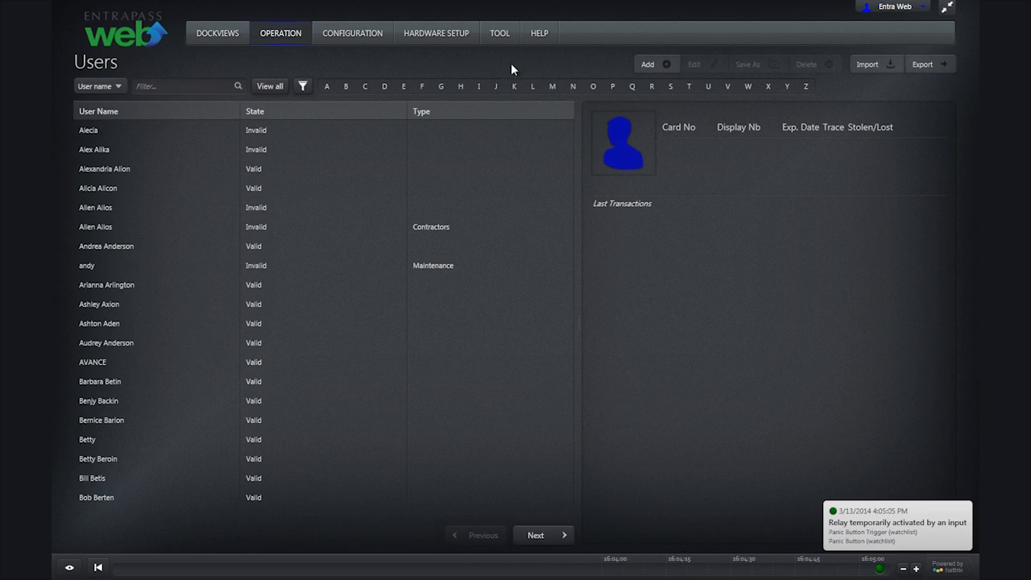
click(650, 61)
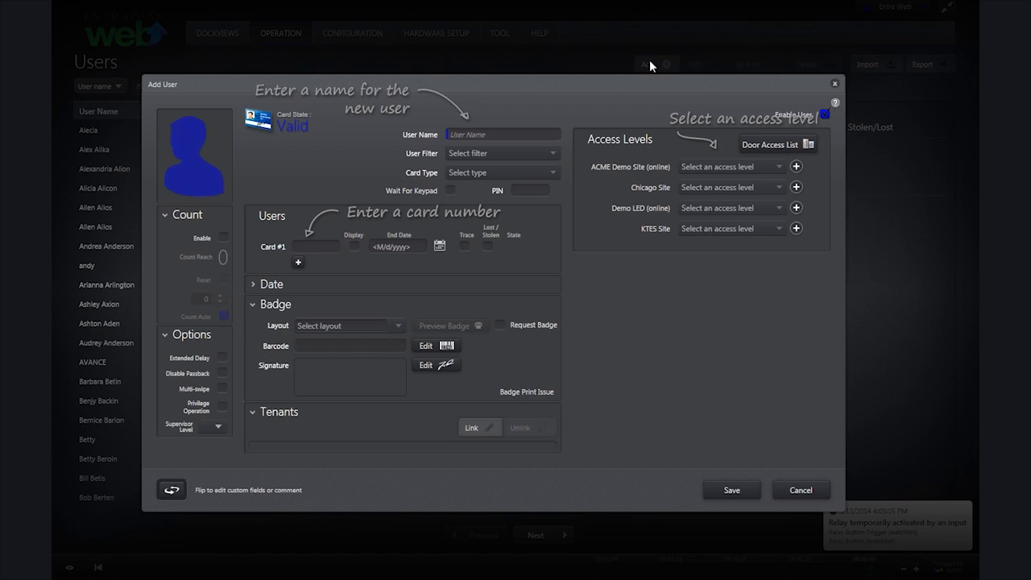
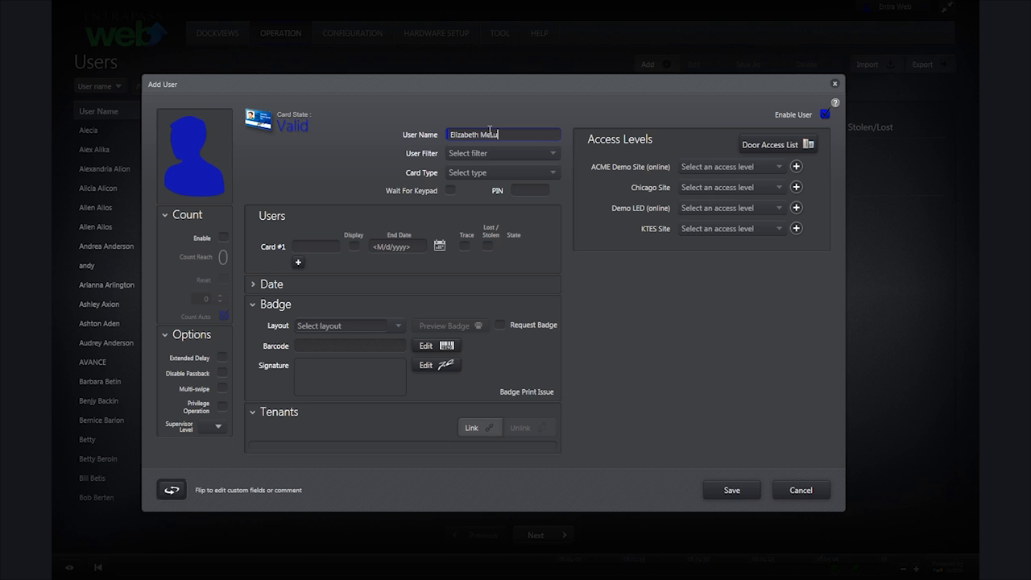
click(481, 172)
click(472, 218)
click(312, 241)
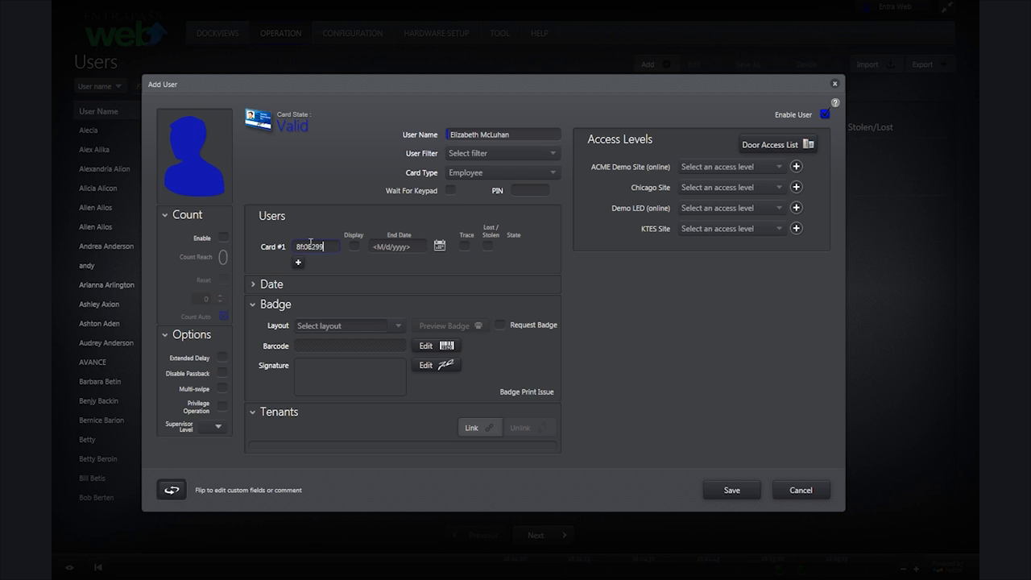
Grant ACME - Employee Access at ACME Demo Site and Chicago - Employee Access at Chicago Site
click(729, 167)
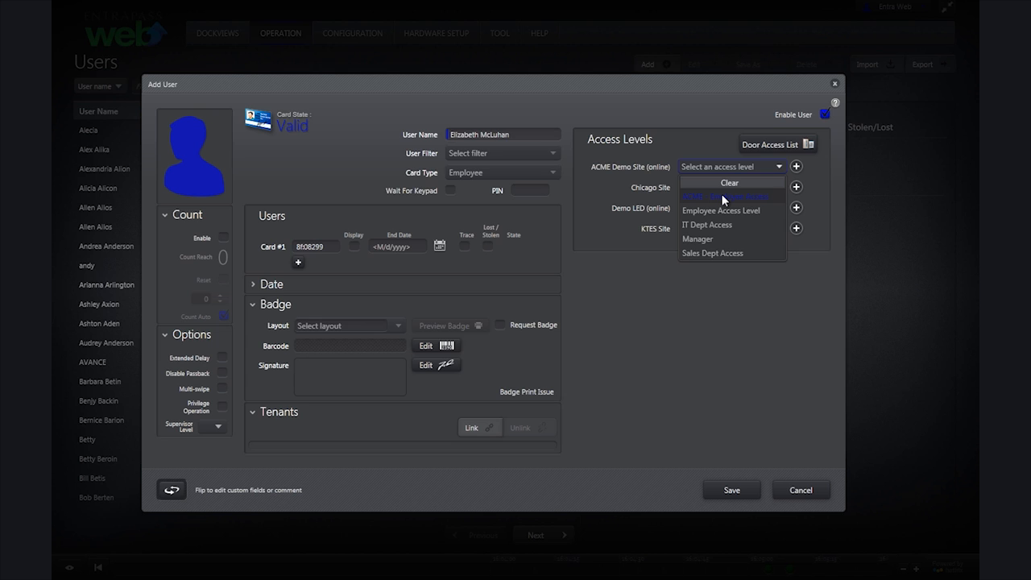
click(721, 197)
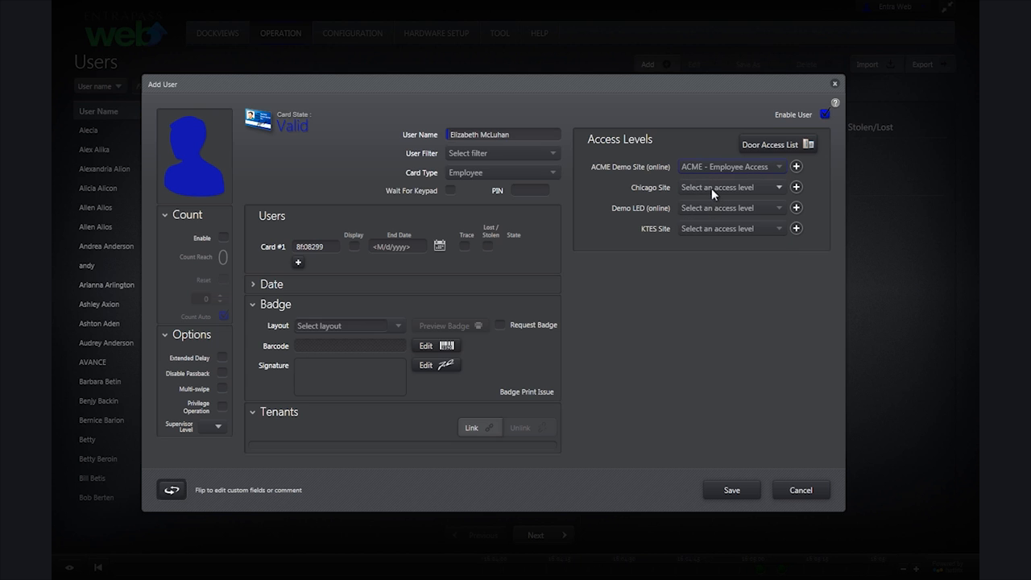
click(711, 188)
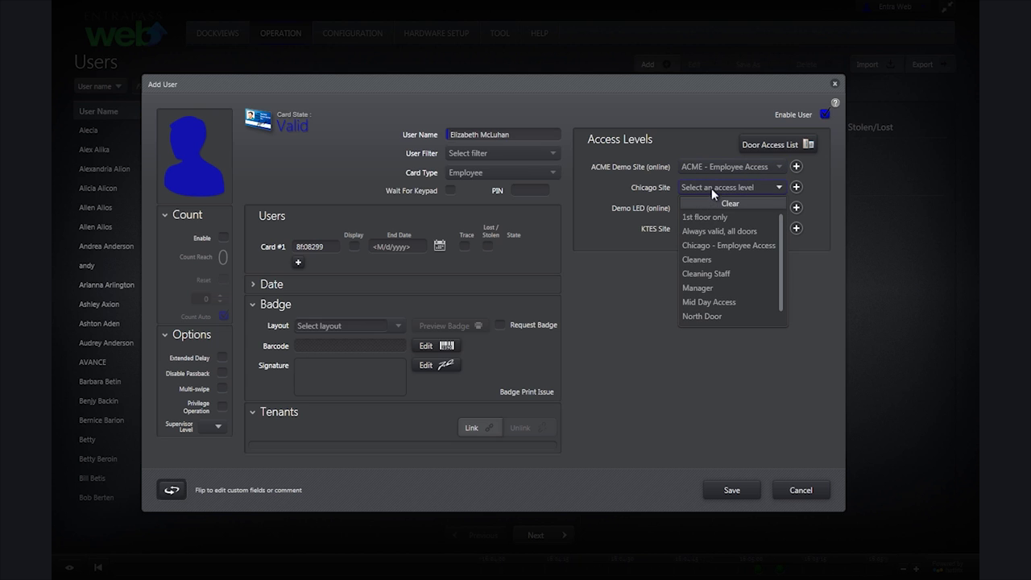
click(720, 246)
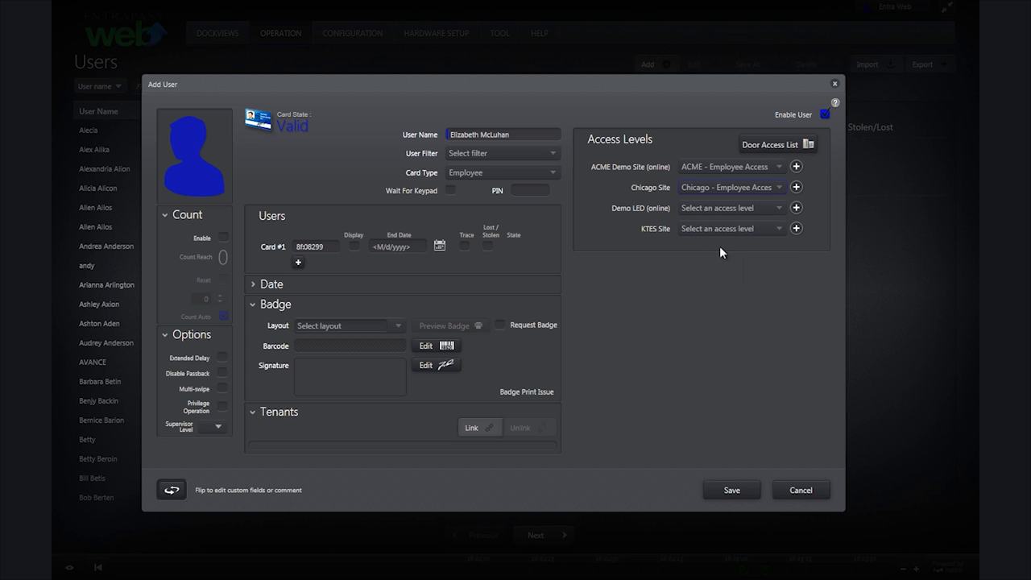
click(193, 185)
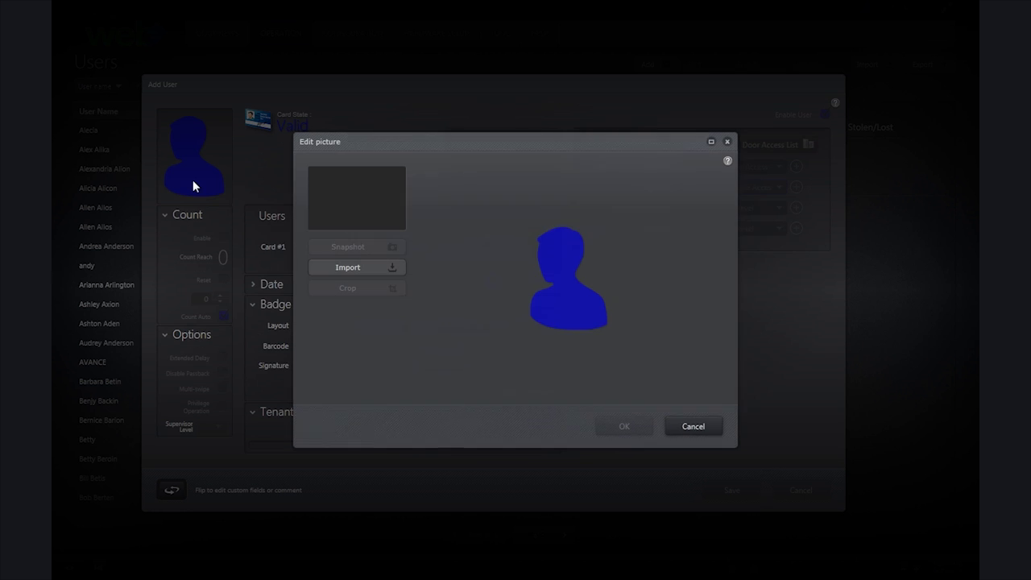
click(330, 267)
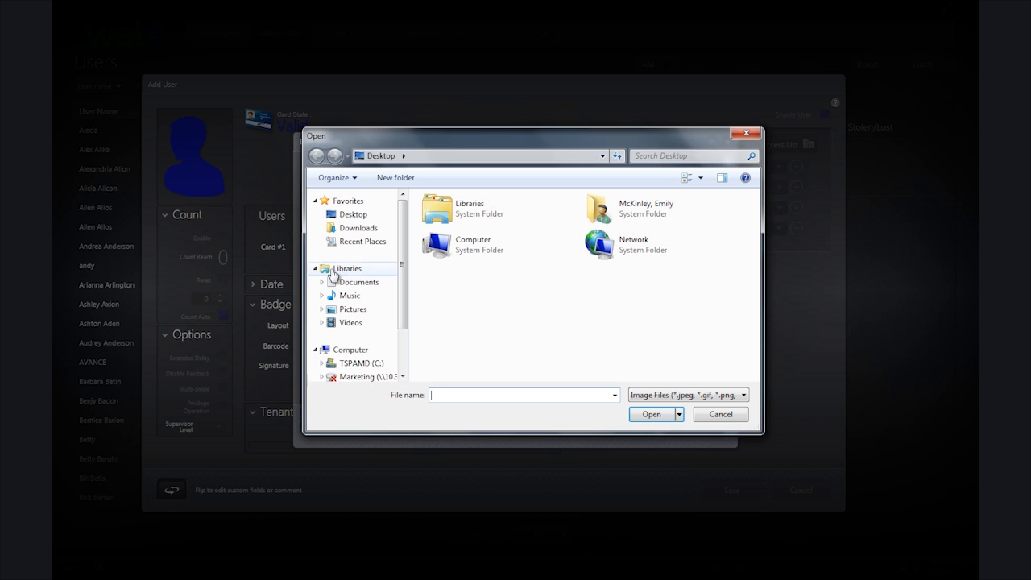
click(352, 310)
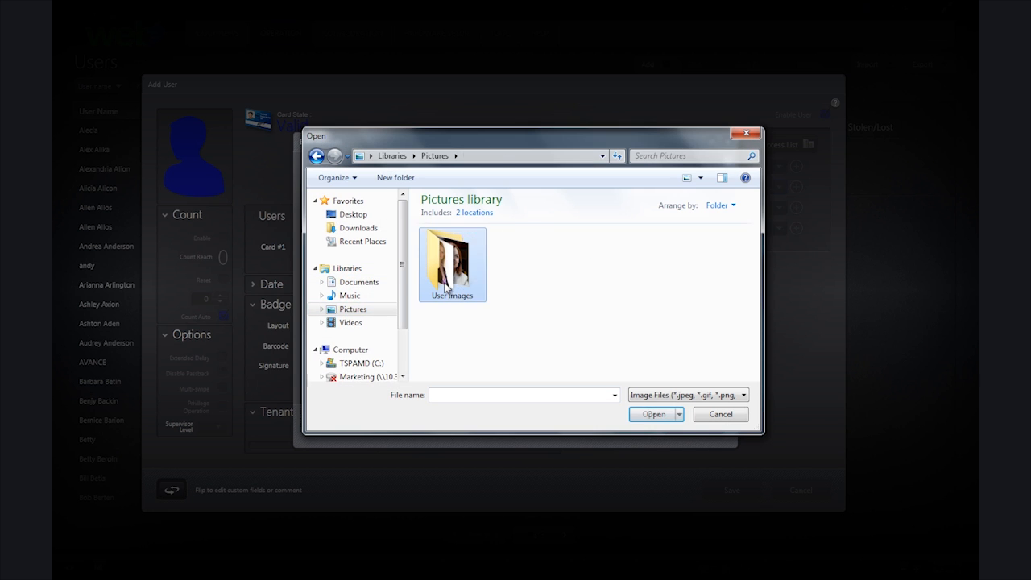
double_click(445, 286)
click(455, 267)
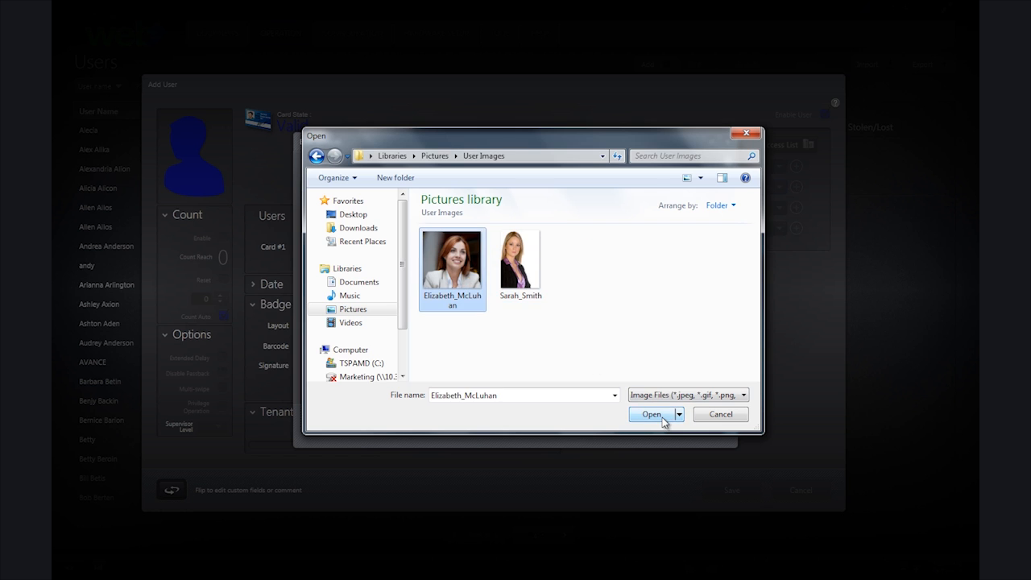
click(652, 414)
Crop the imported photo to frame her face and shoulders and apply it
click(344, 290)
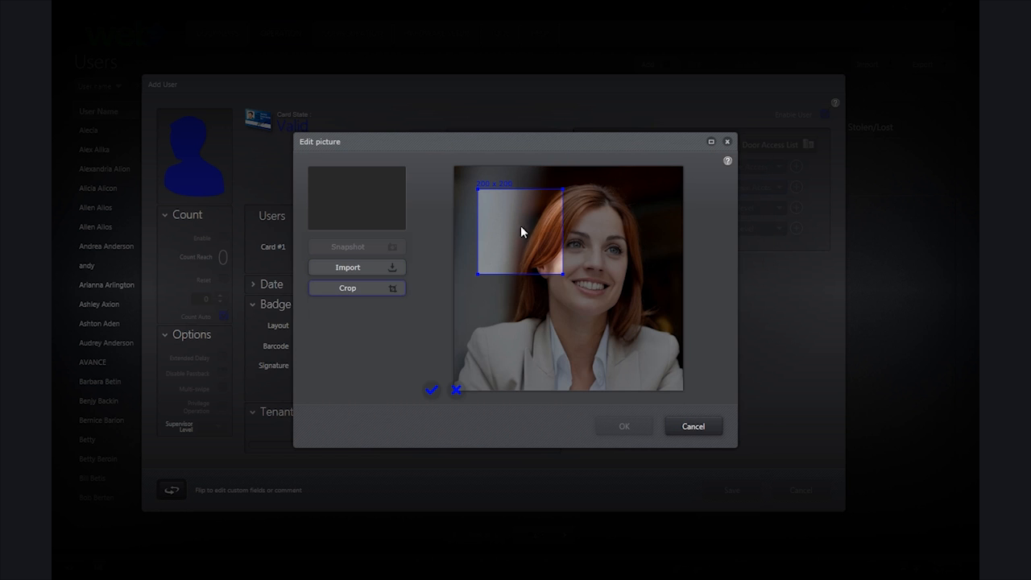
mouse_move(563, 275)
mouse_down()
mouse_move(674, 277)
mouse_move(617, 263)
mouse_up()
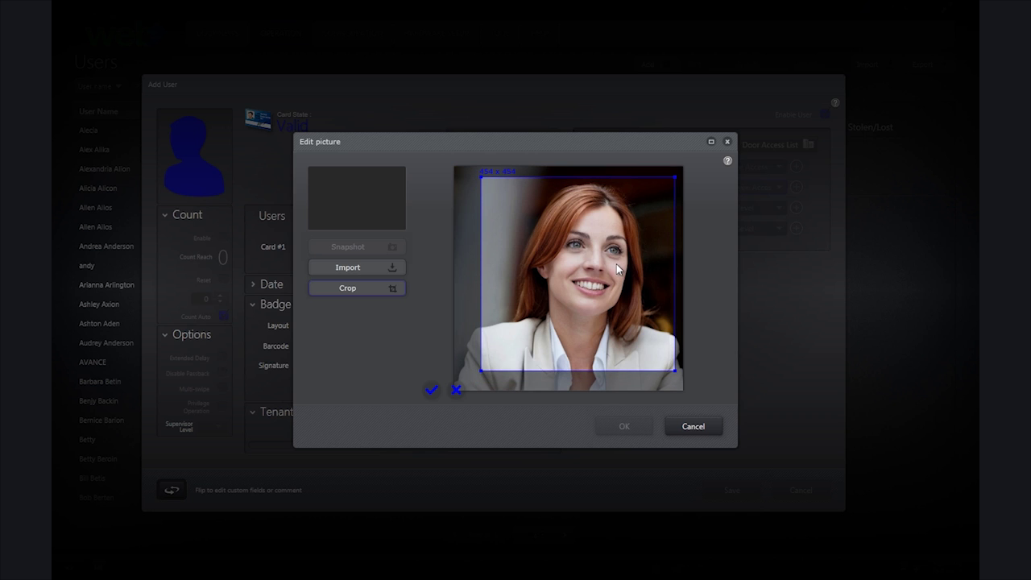
click(429, 388)
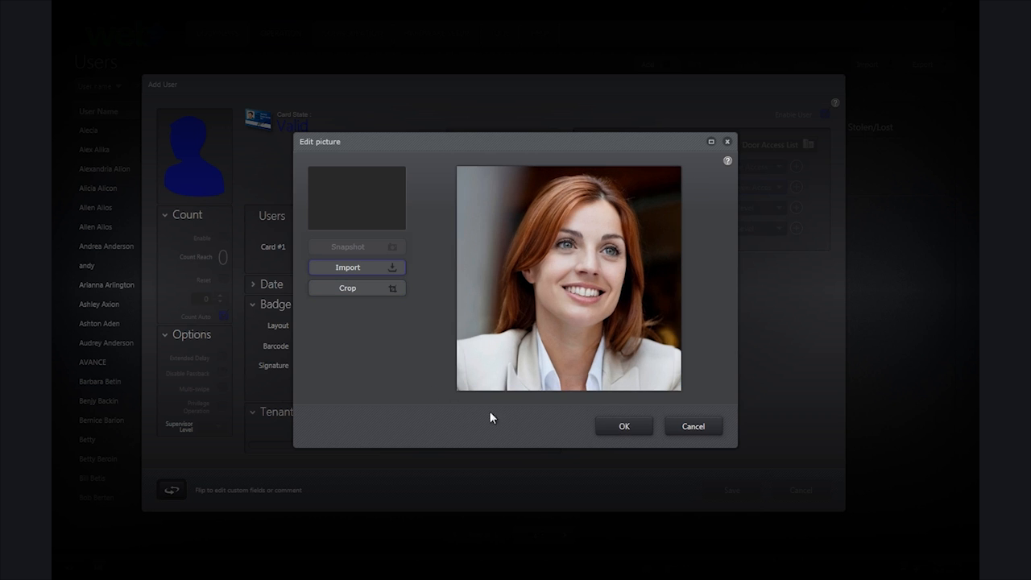
Accept the photo, set gender Female on the custom fields side, save the user and reopen her row
click(625, 426)
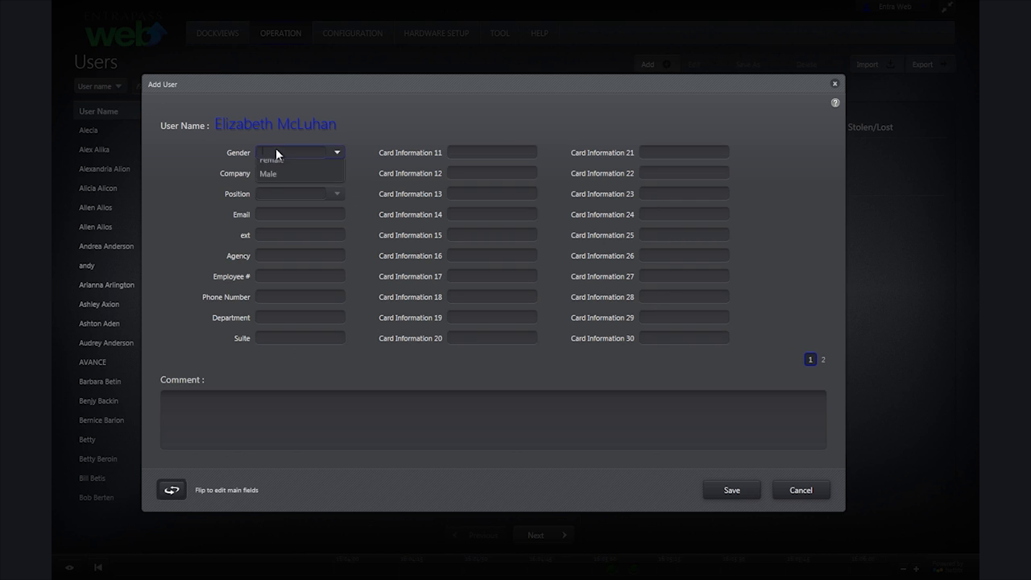
click(275, 181)
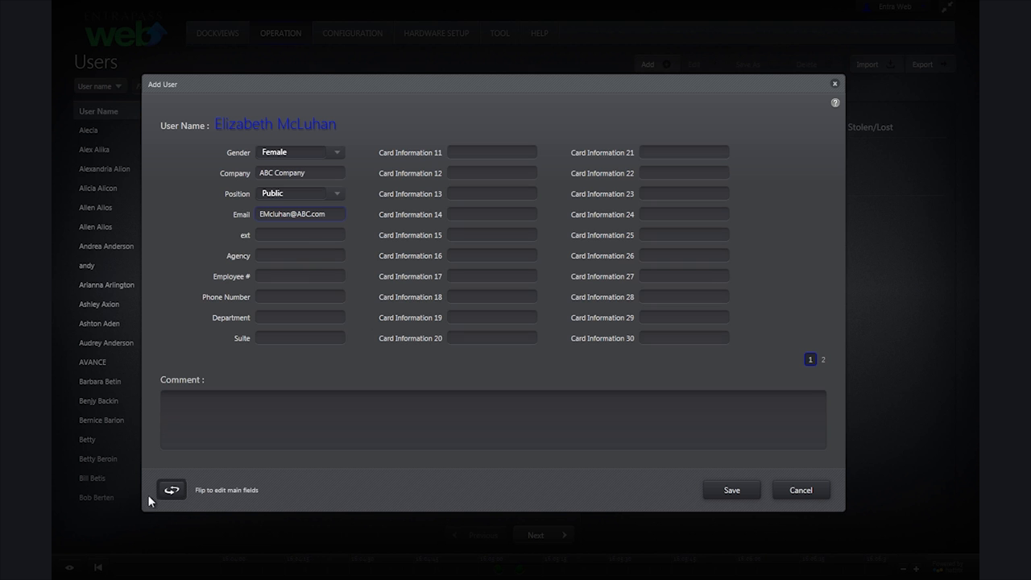
click(171, 490)
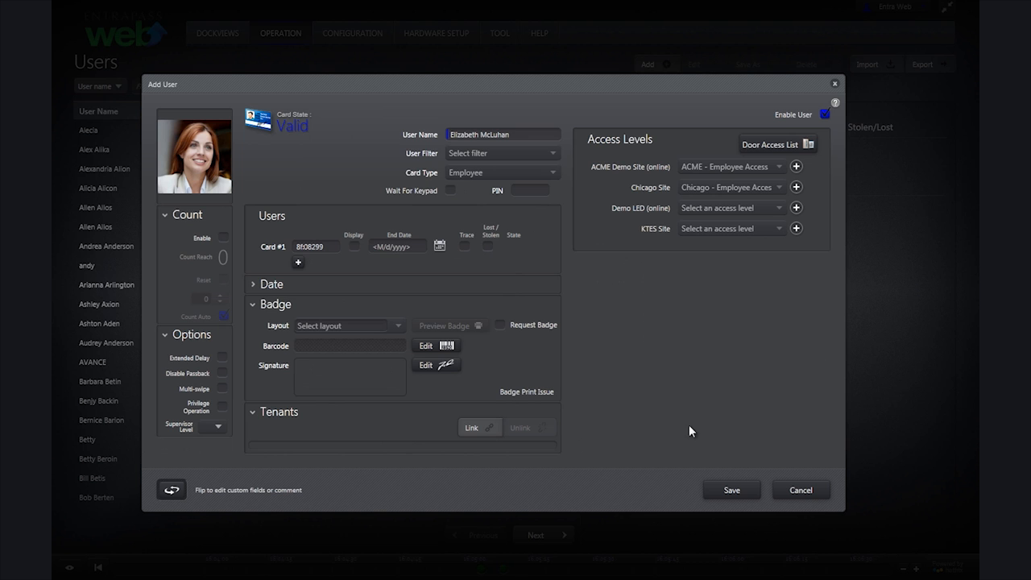
click(732, 489)
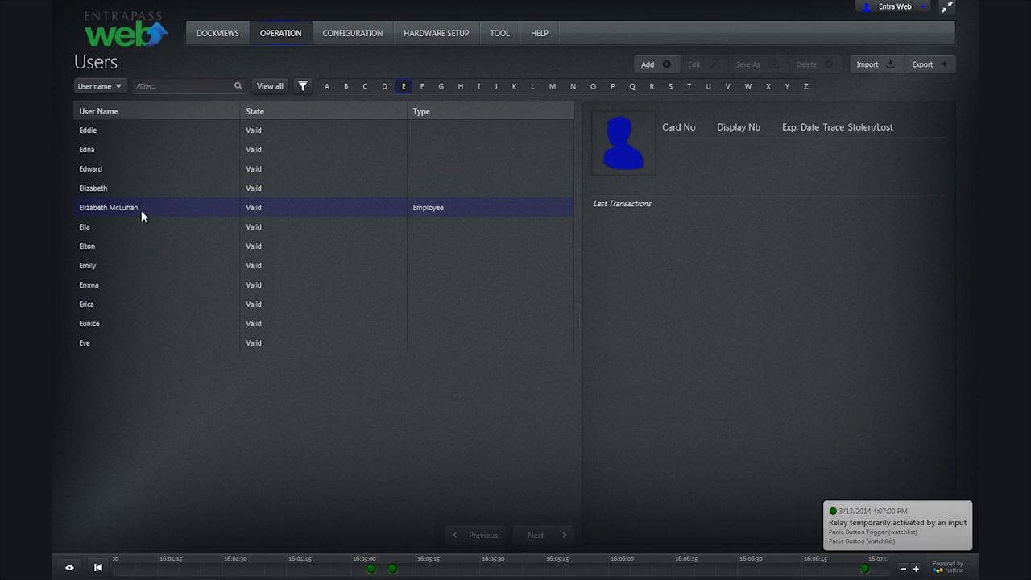
click(141, 210)
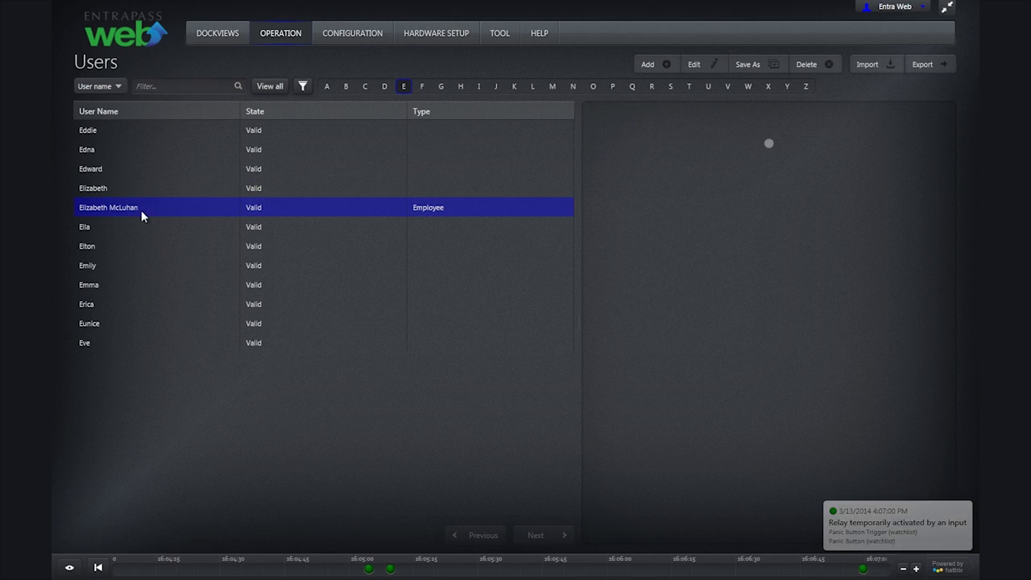
Edit her record and set the Chicago Site access level to Always valid, all doors
click(706, 61)
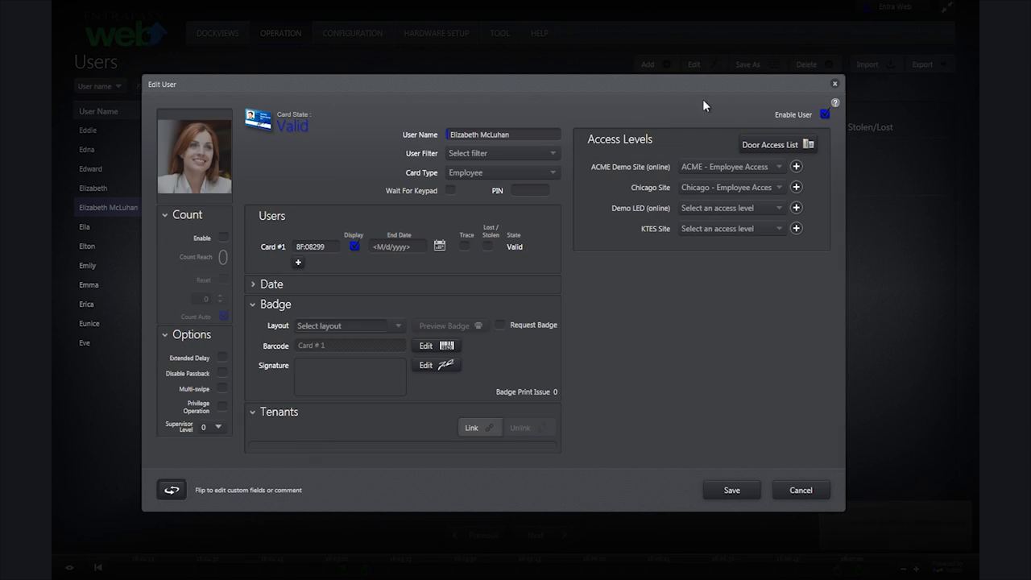
click(740, 187)
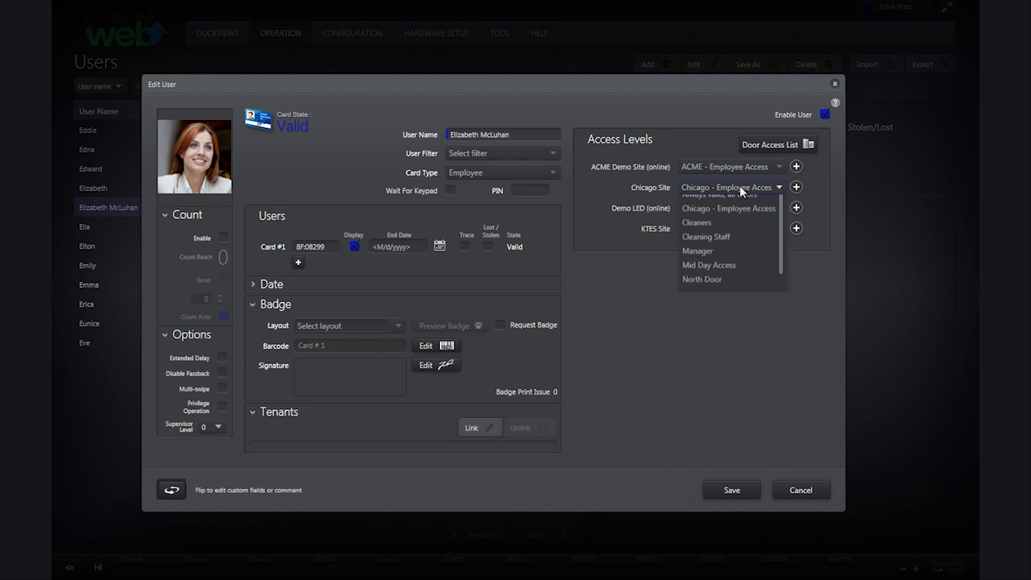
click(732, 234)
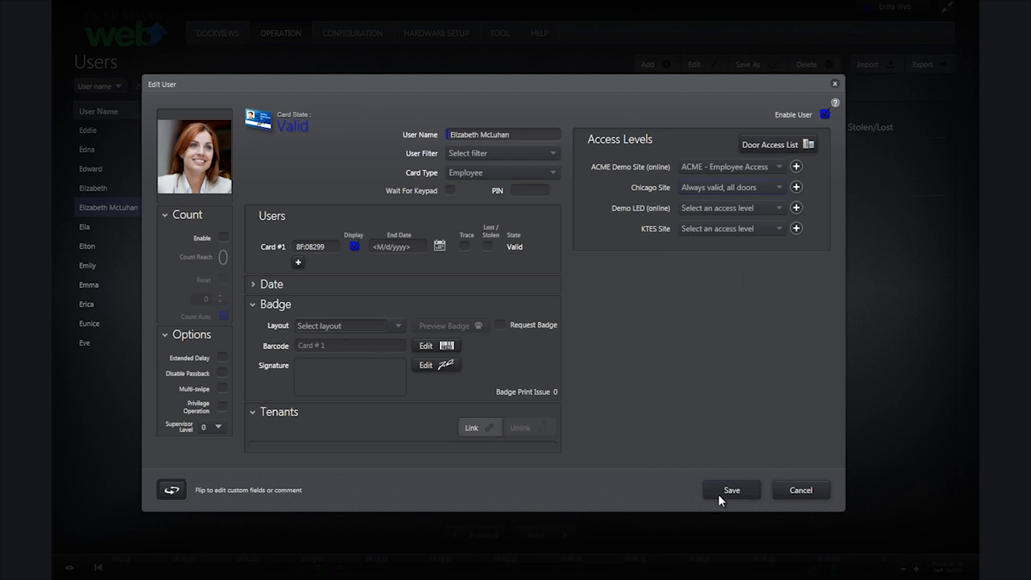